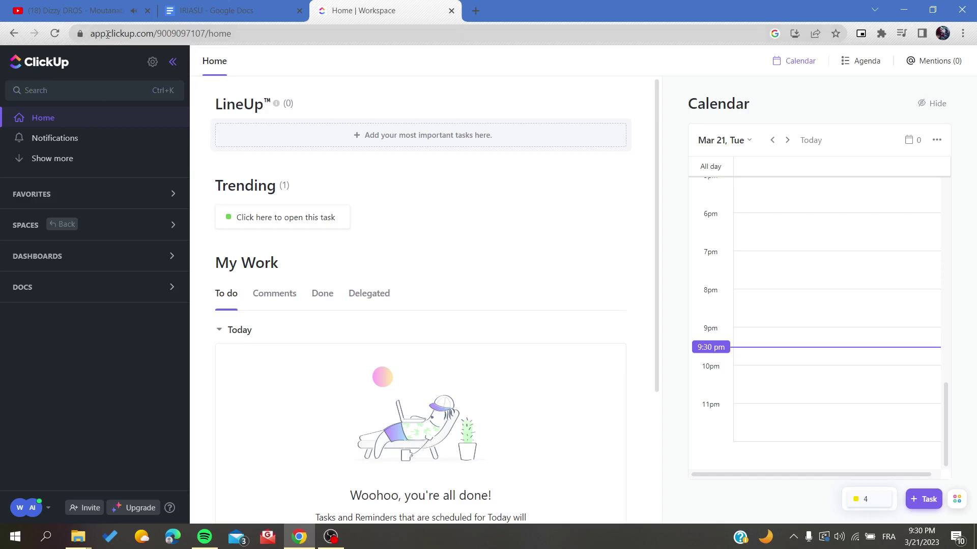
# - Expand SPACES in the sidebar and open the List under Space
pyautogui.click(92, 34)
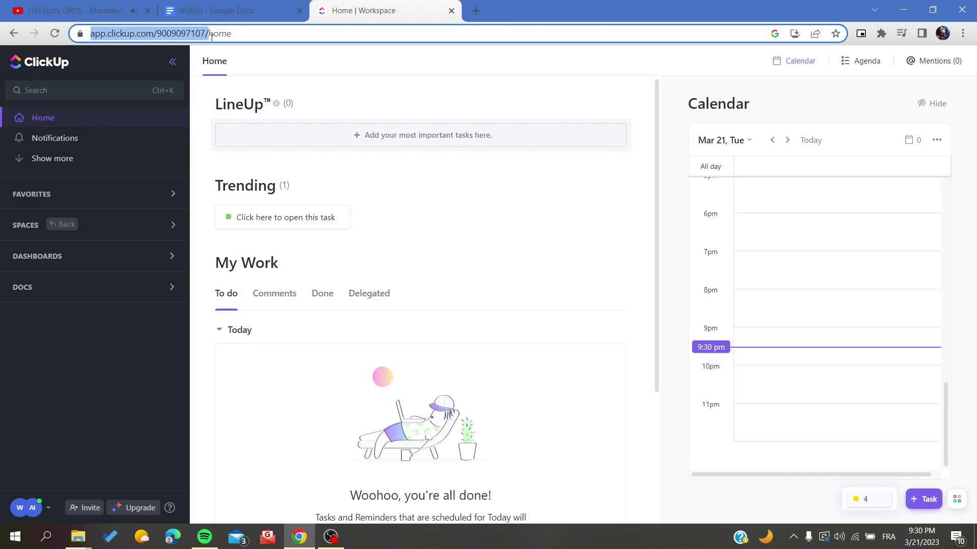
pyautogui.click(120, 33)
pyautogui.moveTo(120, 34); pyautogui.dragTo(184, 35)
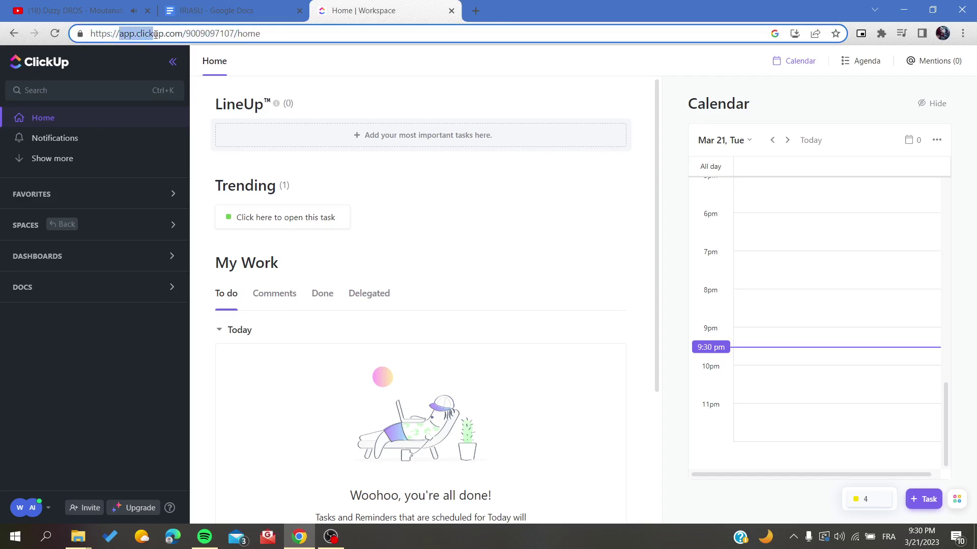
pyautogui.click(361, 71)
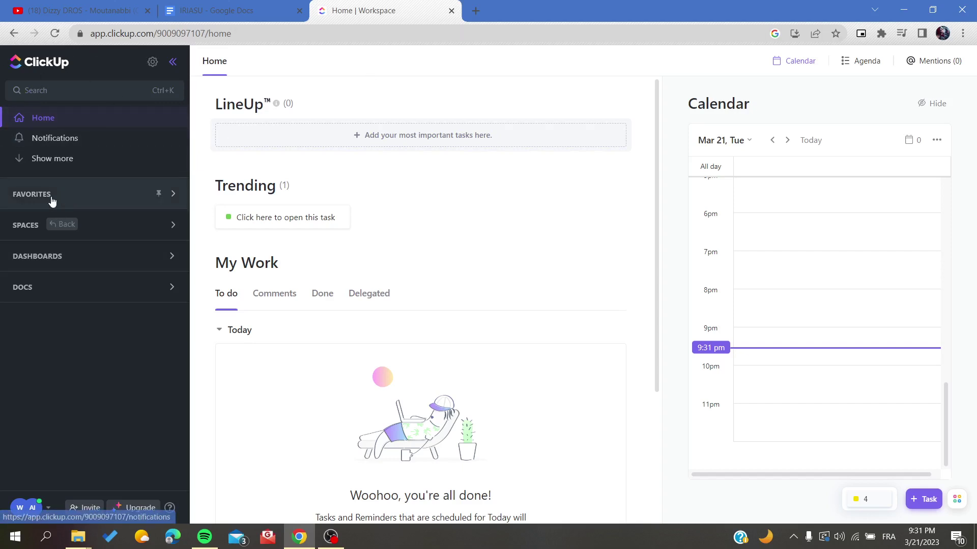
pyautogui.click(132, 229)
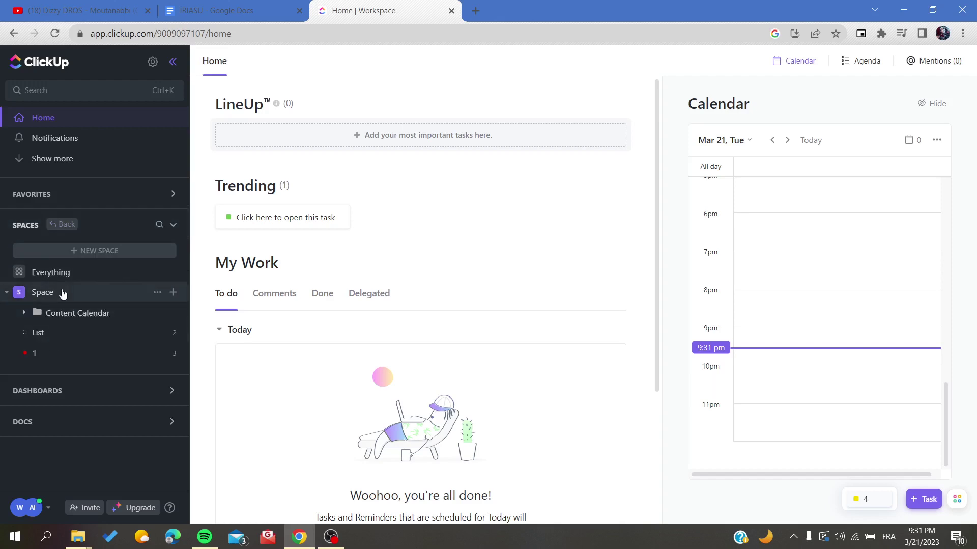
pyautogui.click(77, 340)
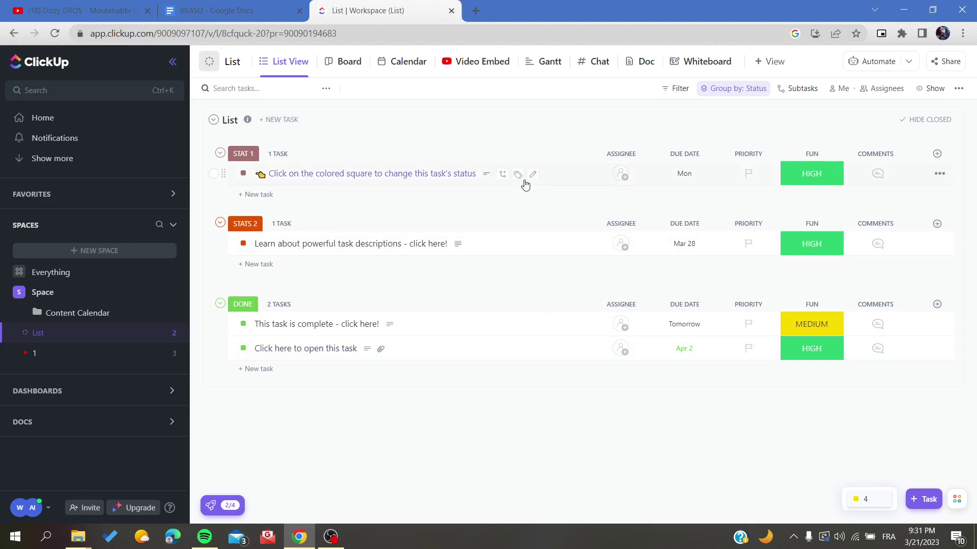
pyautogui.moveTo(518, 176)
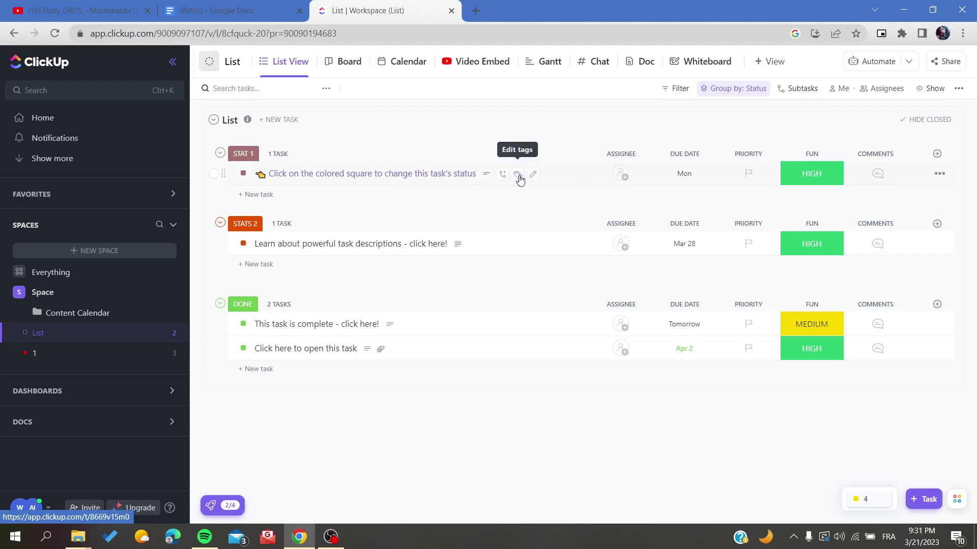
# - Open the first task's Edit tags box, then open the task in full view
pyautogui.click(518, 176)
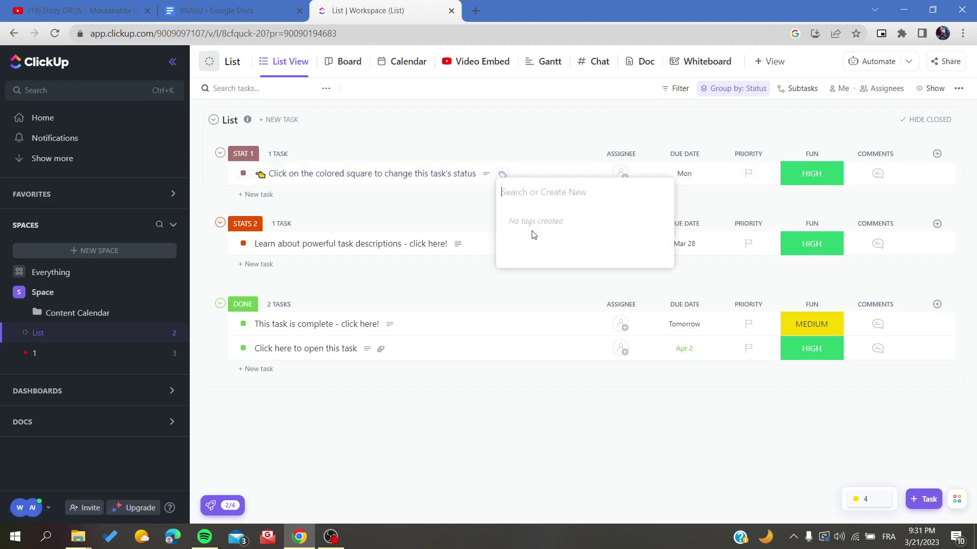
pyautogui.click(526, 154)
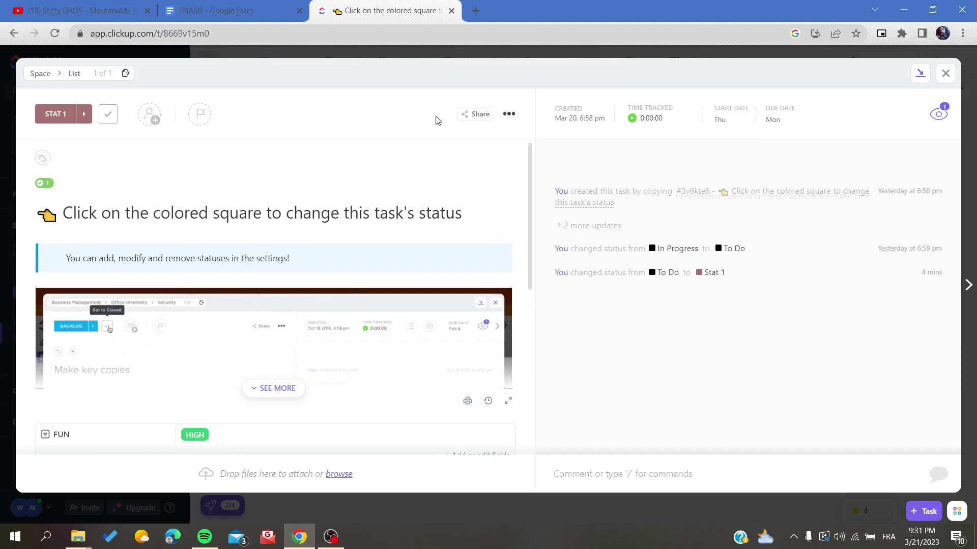
# - Create tag 1 on the open task and give it a new colour
pyautogui.click(43, 158)
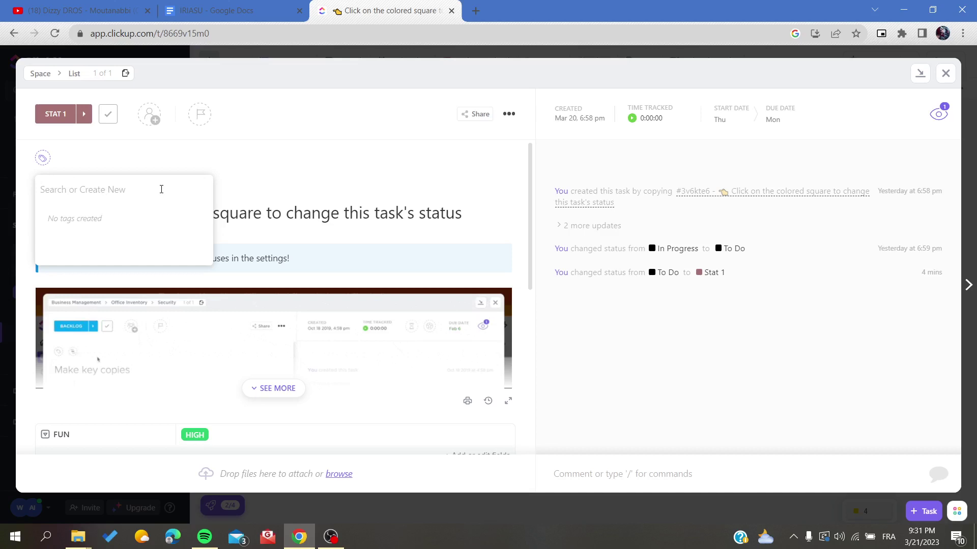
pyautogui.write('Tag 1')
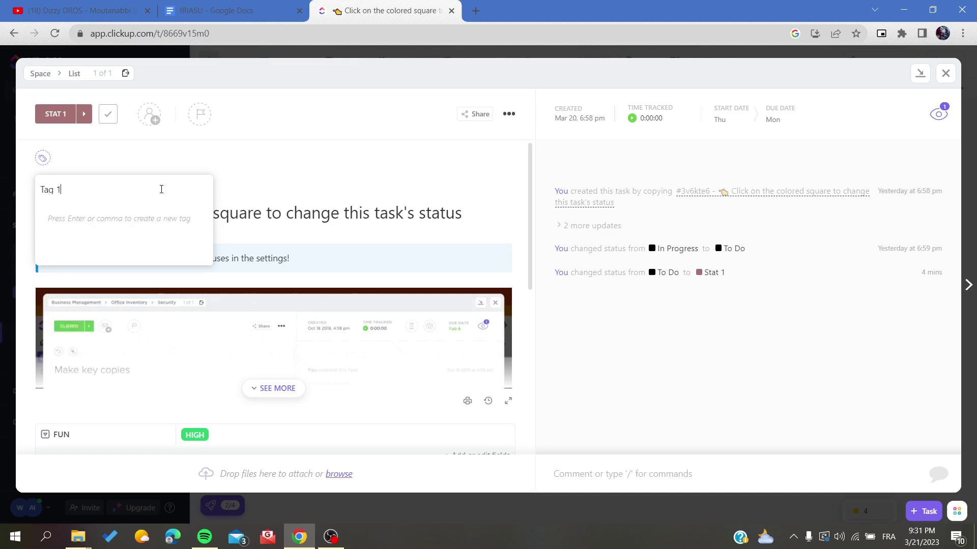
pyautogui.press('Return')
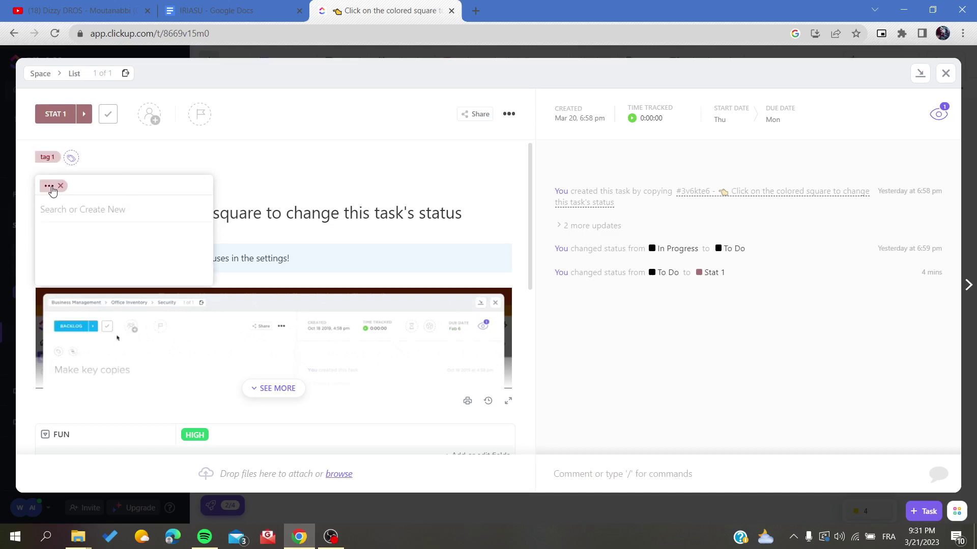
pyautogui.click(53, 187)
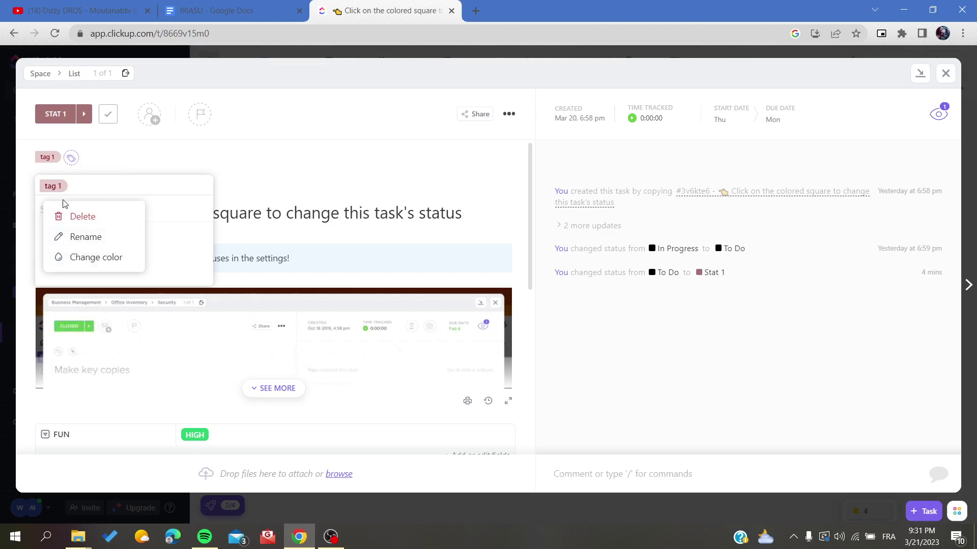
pyautogui.click(77, 264)
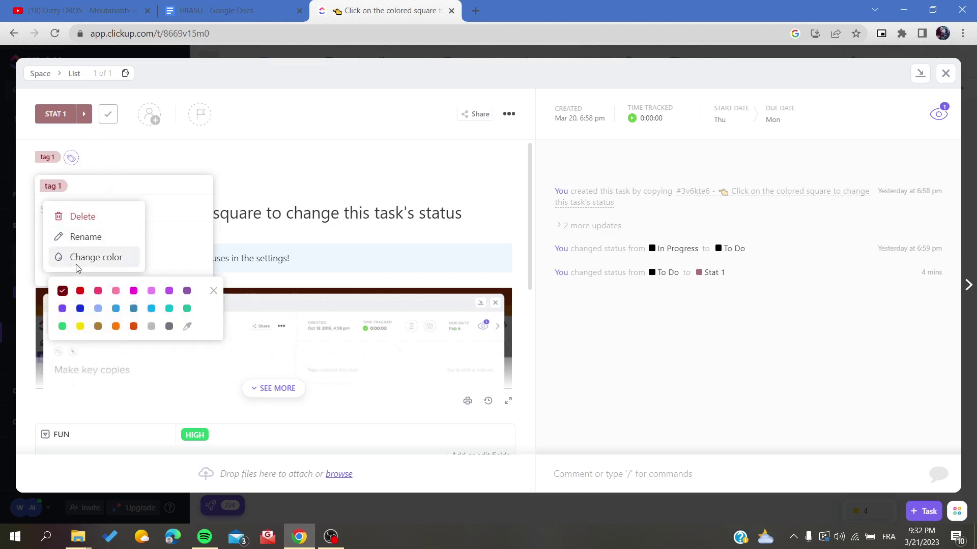
pyautogui.click(170, 235)
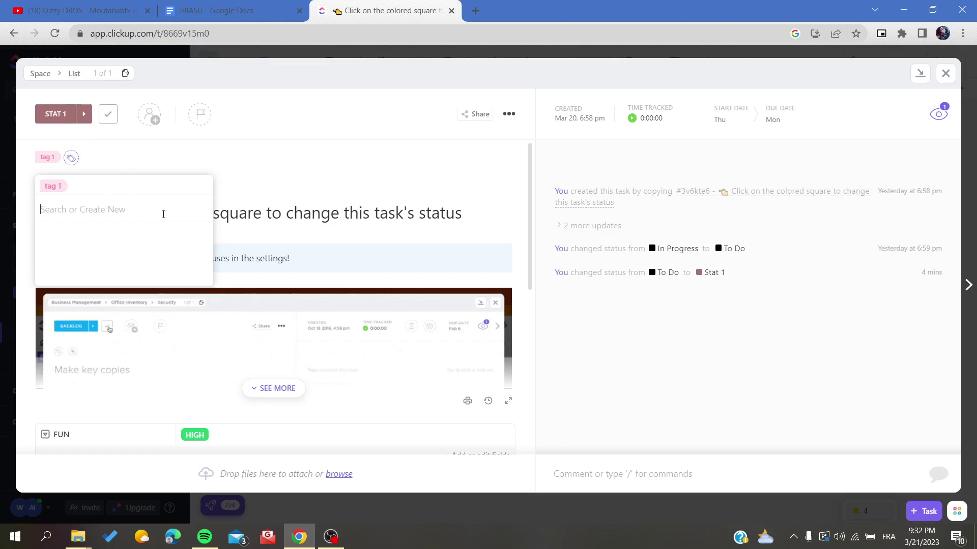
pyautogui.write('tag 2')
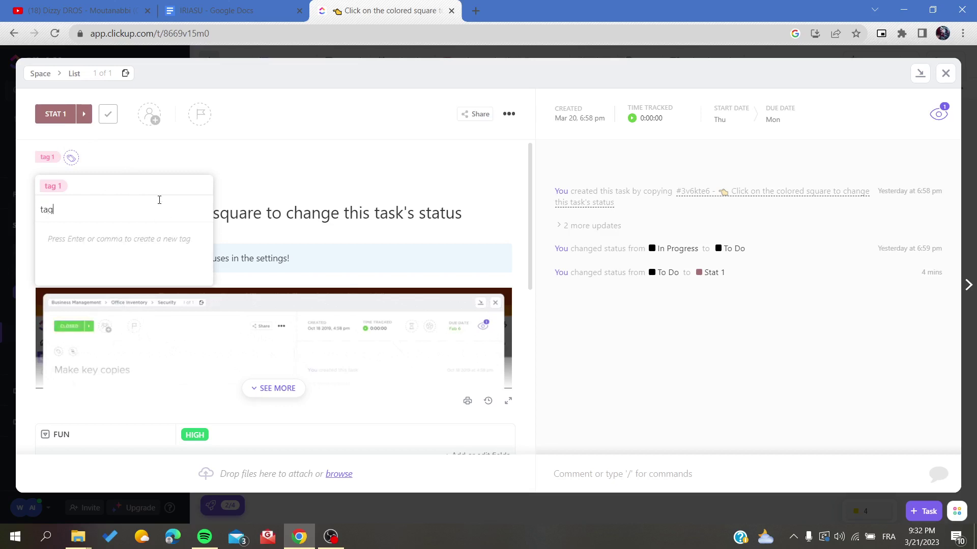
# - Create and add the tags tag 2, tag, ewe, e and w
pyautogui.press('Return')
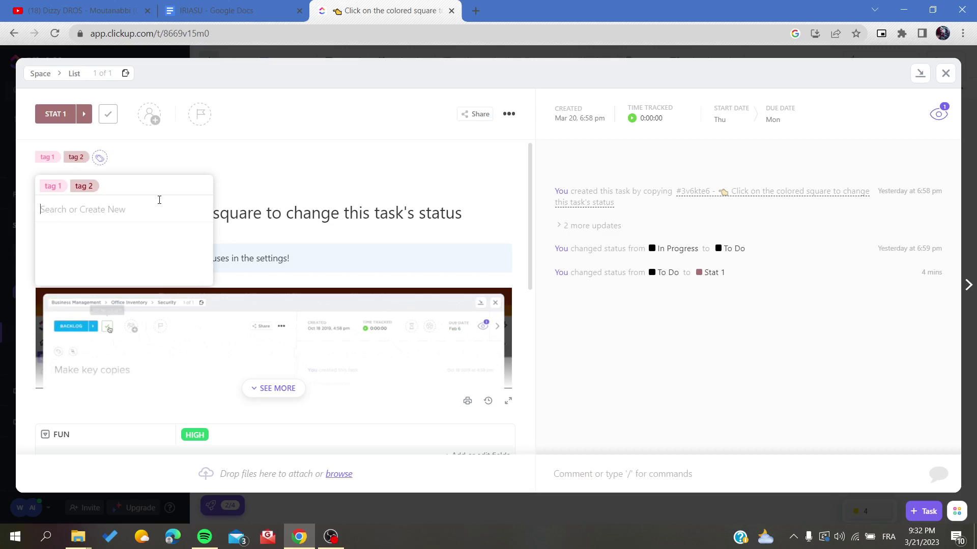
pyautogui.write('tag3')
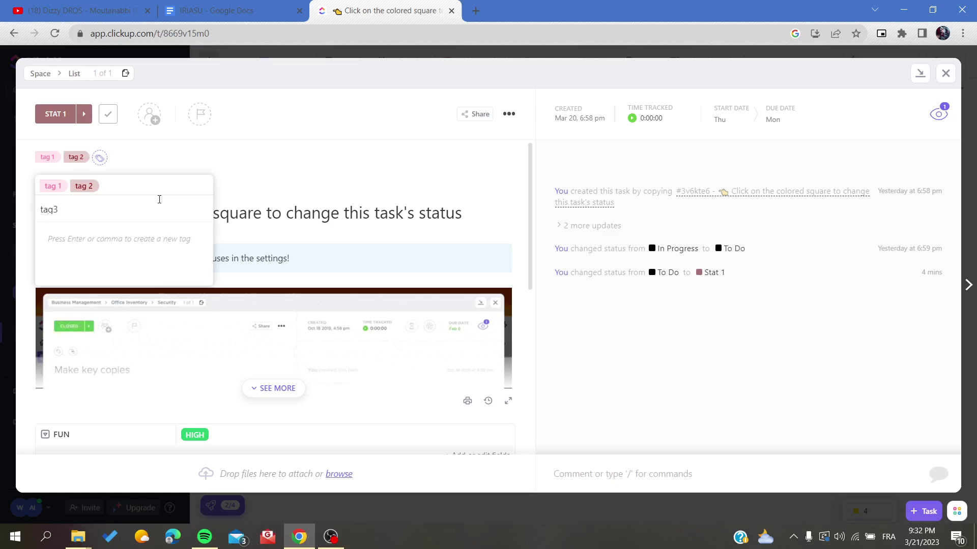
pyautogui.press('BackSpace')
pyautogui.press('Return')
pyautogui.press('Return')
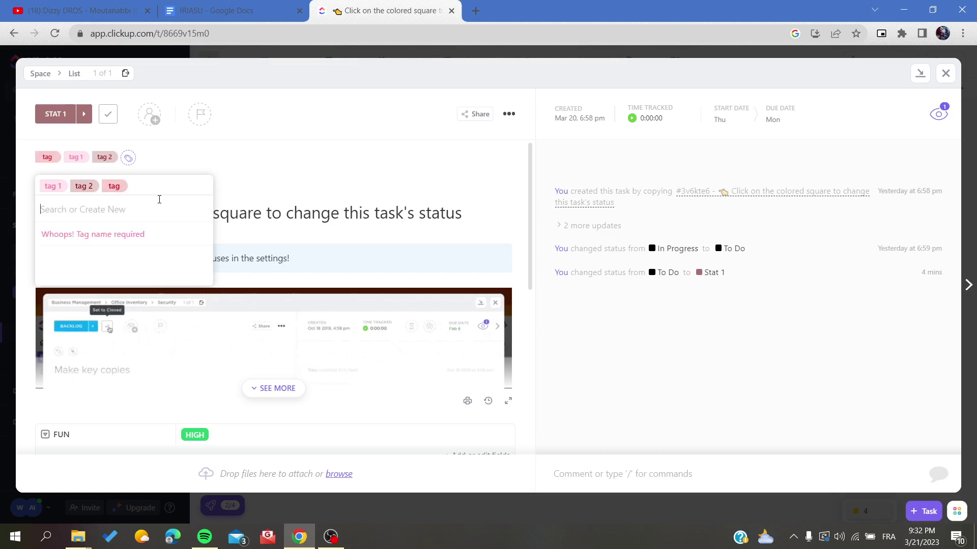
pyautogui.write('ewe')
pyautogui.press('Return')
pyautogui.write('e')
pyautogui.press('Return')
pyautogui.press('Return')
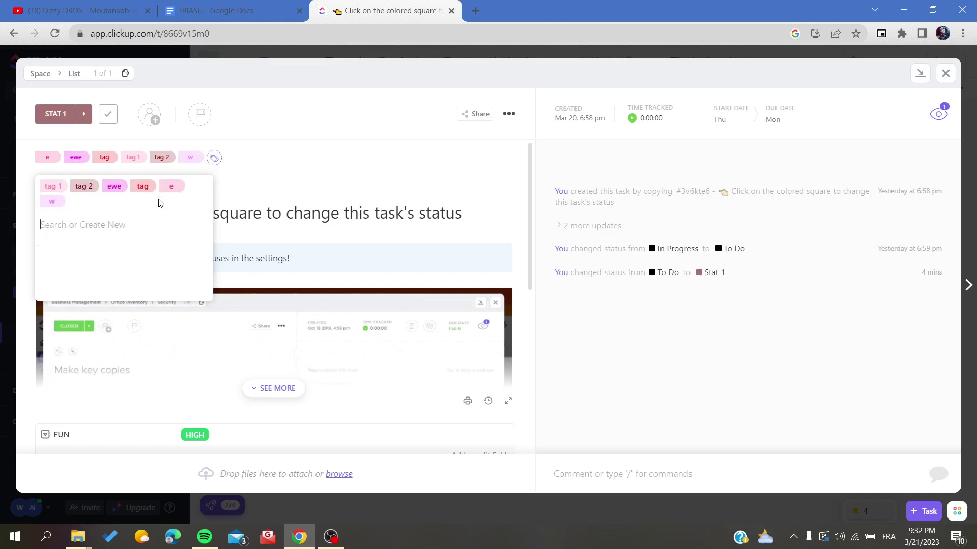
# - Mark the tagged colored-square task Done and close it back to the List
pyautogui.click(305, 191)
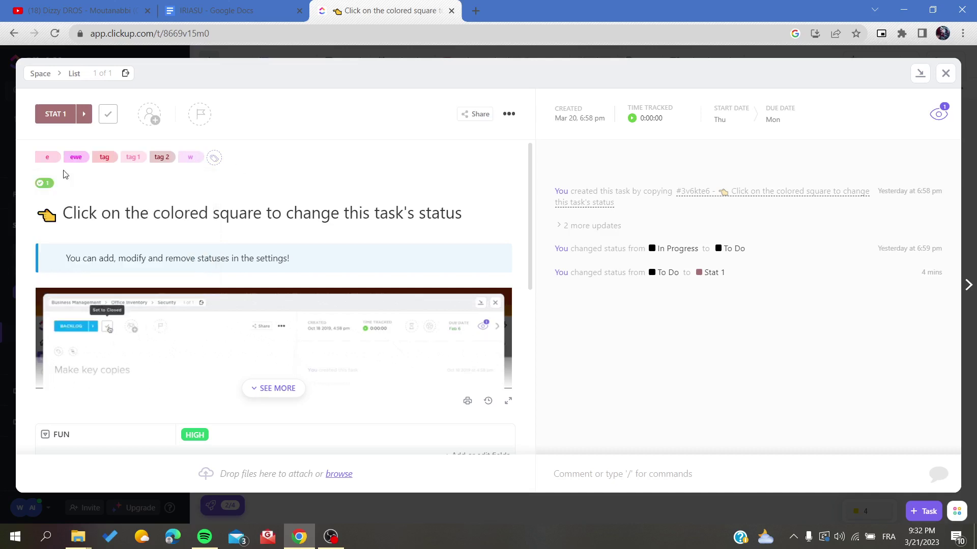
pyautogui.scroll(-5, 43, 193)
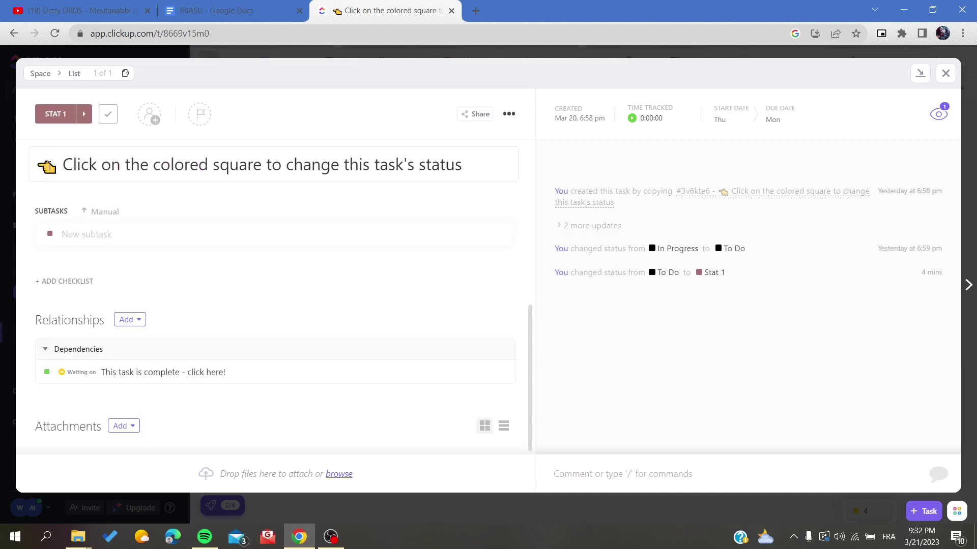
pyautogui.click(108, 114)
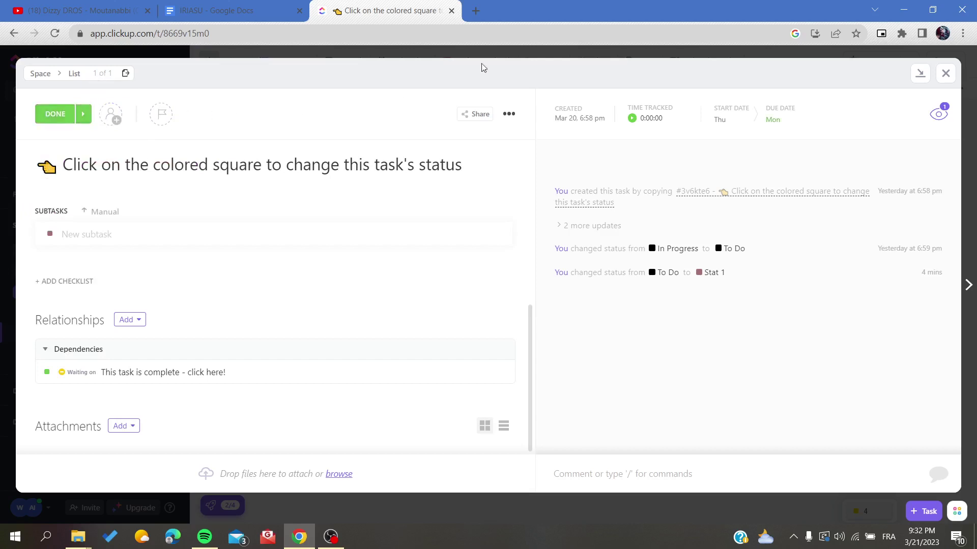
pyautogui.click(948, 77)
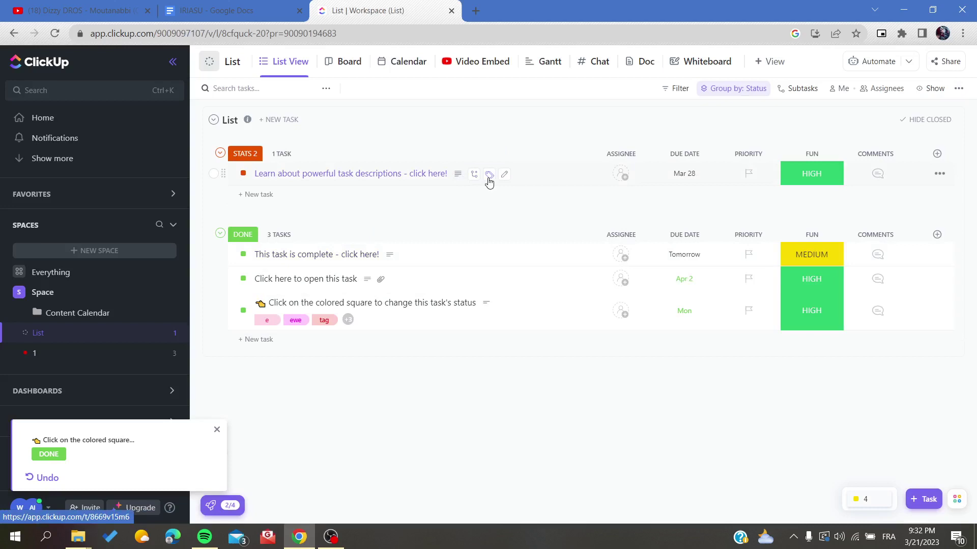
# - Remove tag 2, tag 1, w, tag and ewe from the task, keeping only e
pyautogui.click(487, 178)
pyautogui.scroll(-1, 519, 280)
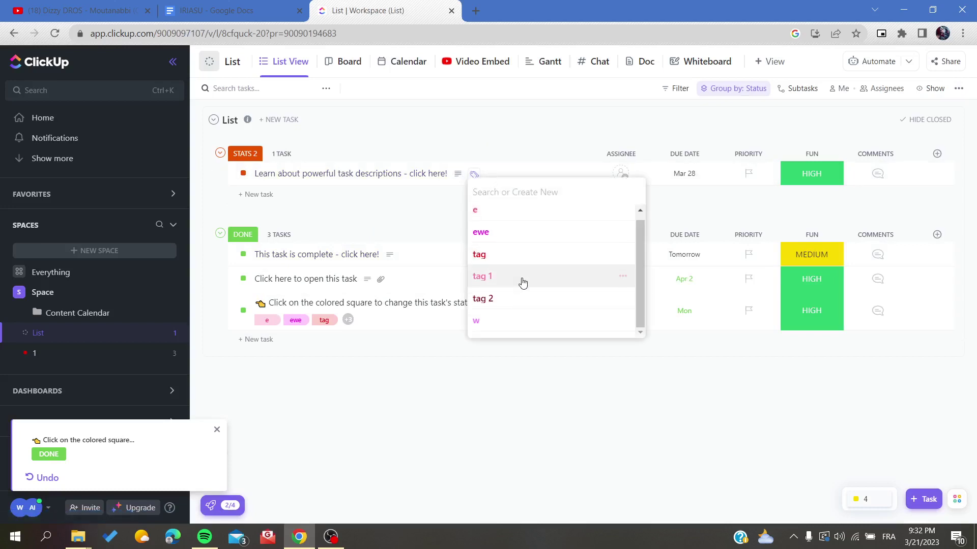
pyautogui.click(363, 489)
pyautogui.click(458, 303)
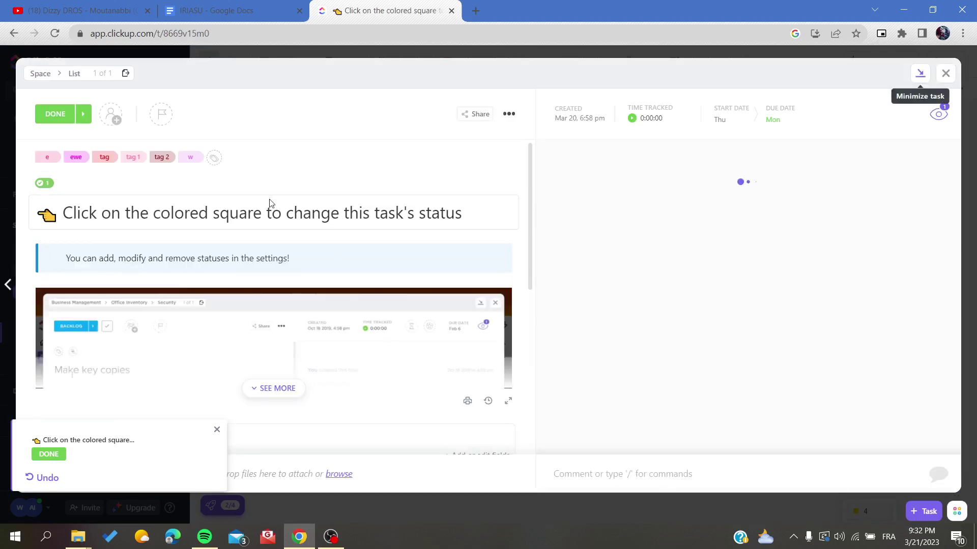
pyautogui.click(170, 157)
pyautogui.click(139, 157)
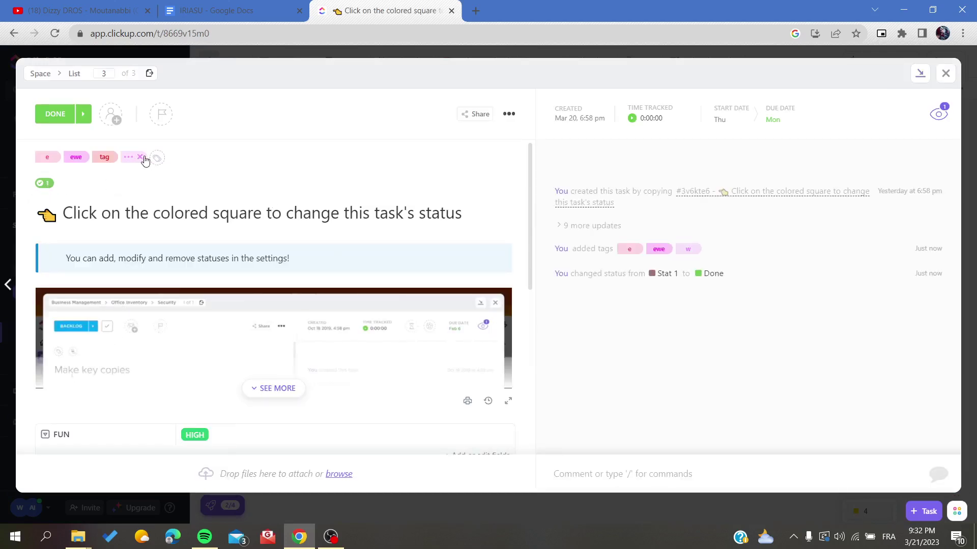
pyautogui.click(139, 158)
pyautogui.click(81, 159)
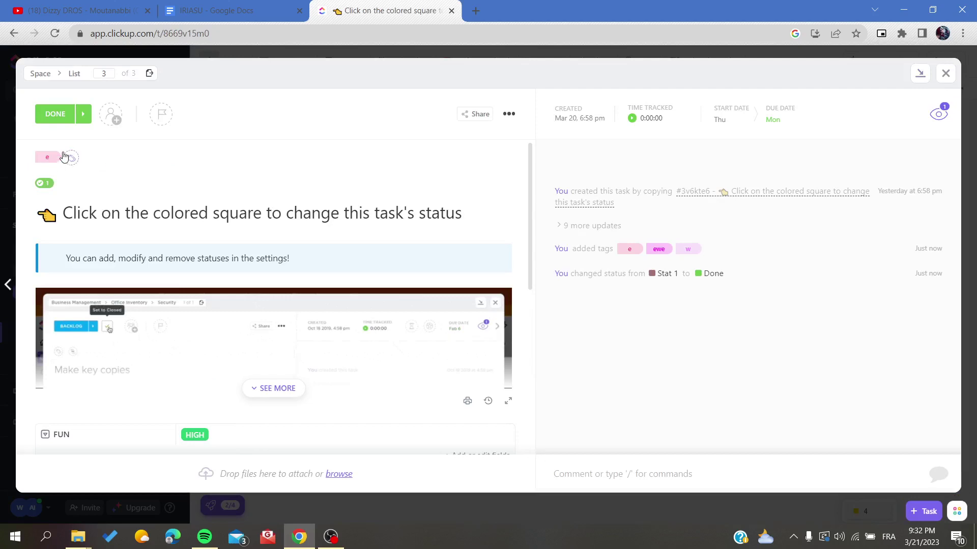
pyautogui.click(944, 73)
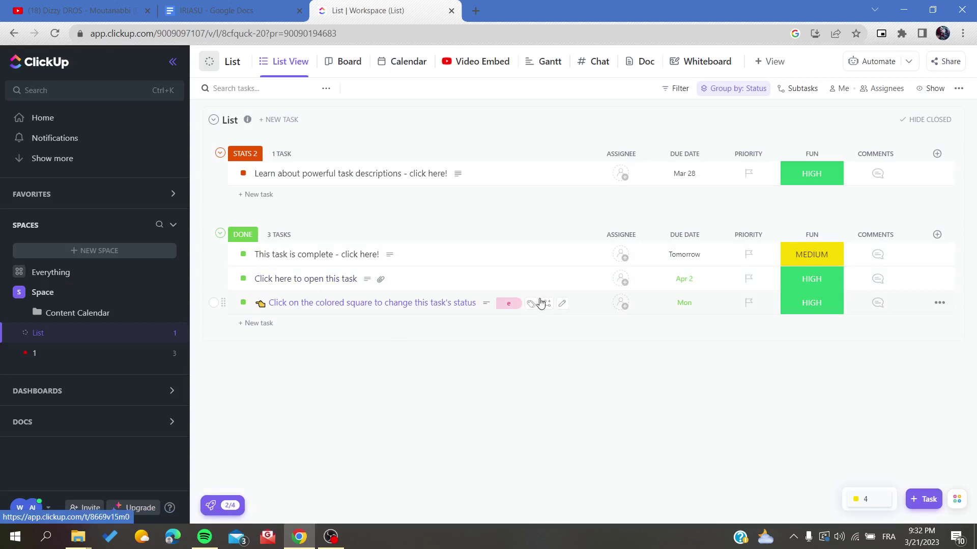
# - Add the ewe and tag 1 tags to the colored-square task
pyautogui.click(530, 304)
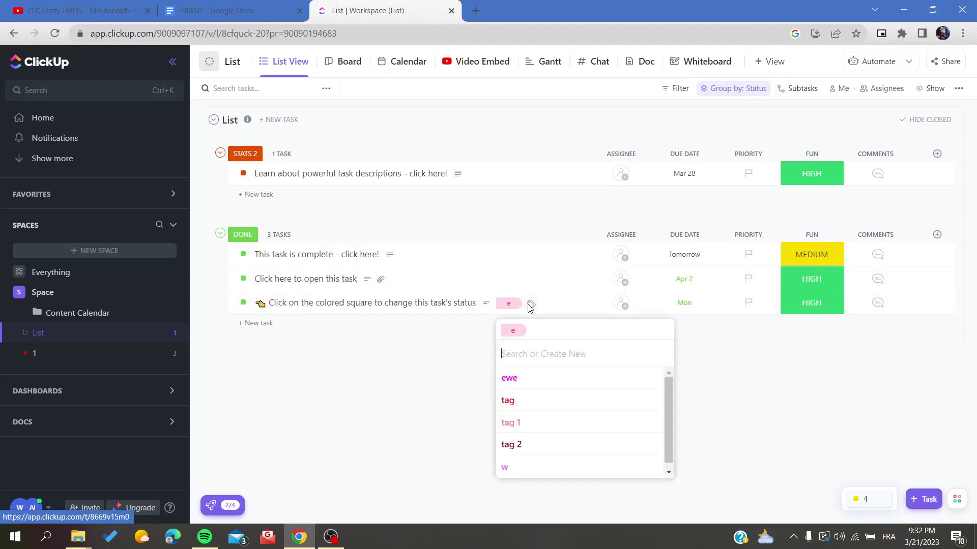
pyautogui.click(525, 380)
pyautogui.click(556, 399)
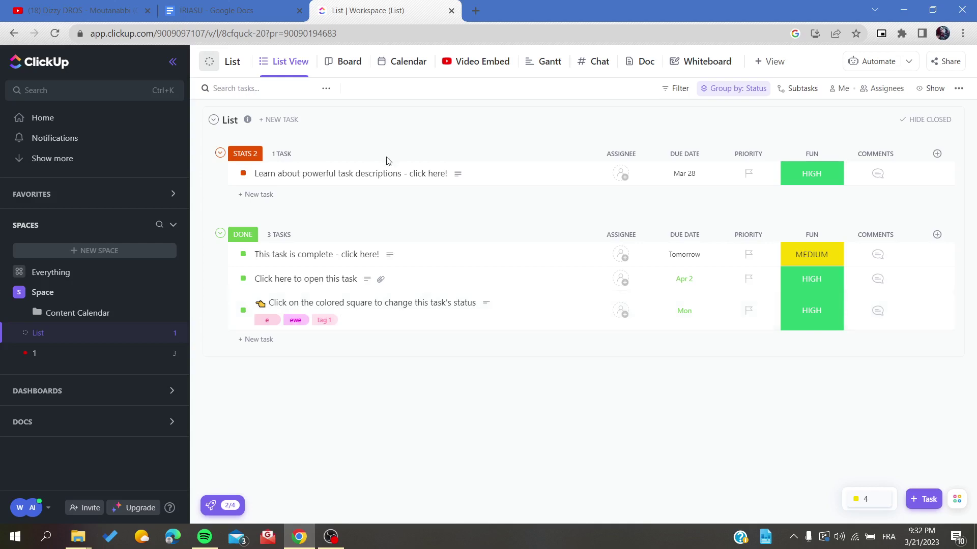
pyautogui.moveTo(495, 175)
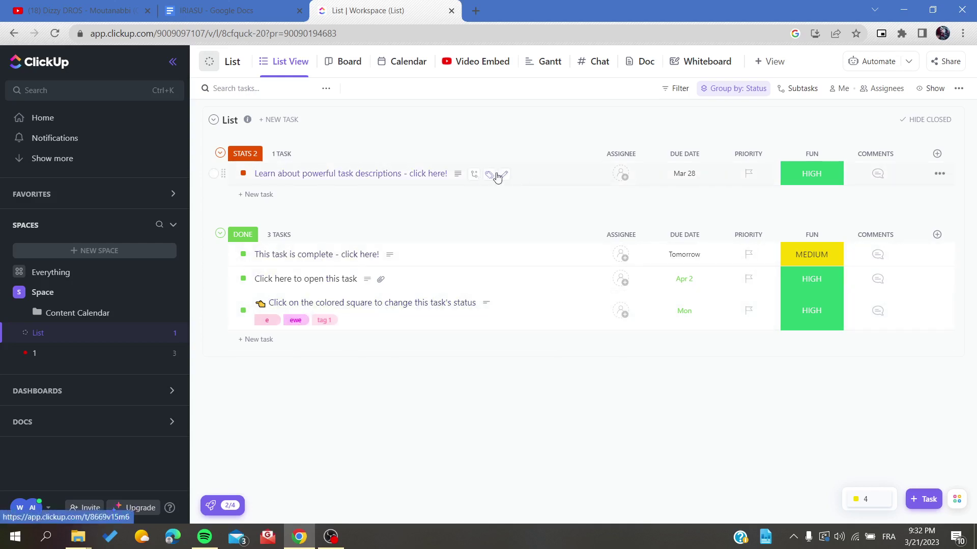
# - Add the tag 2 and e tags to the task-descriptions task
pyautogui.click(489, 175)
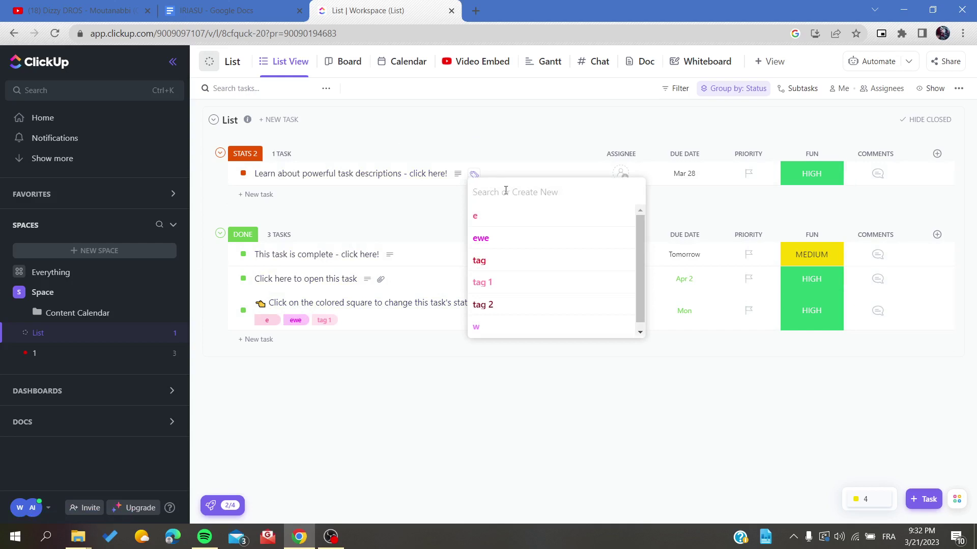
pyautogui.click(545, 303)
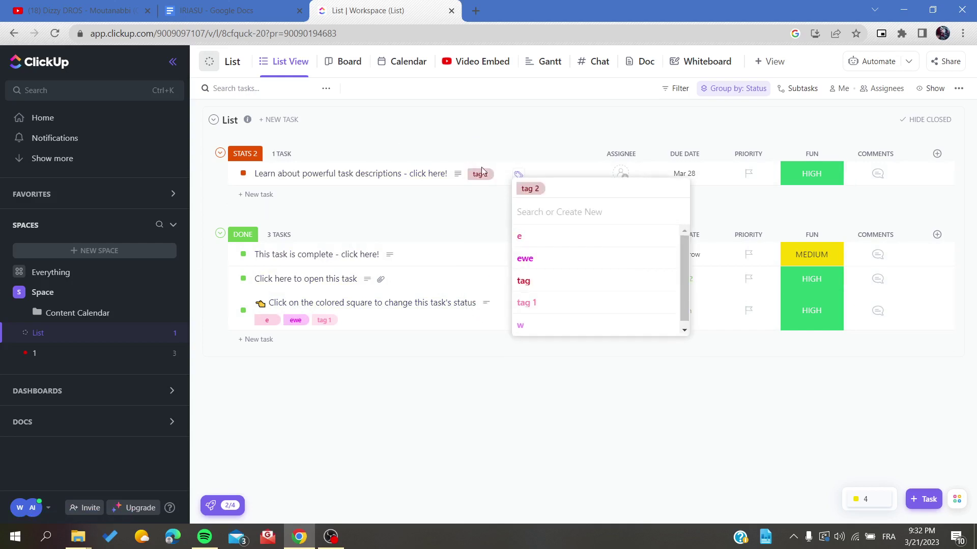
pyautogui.click(552, 238)
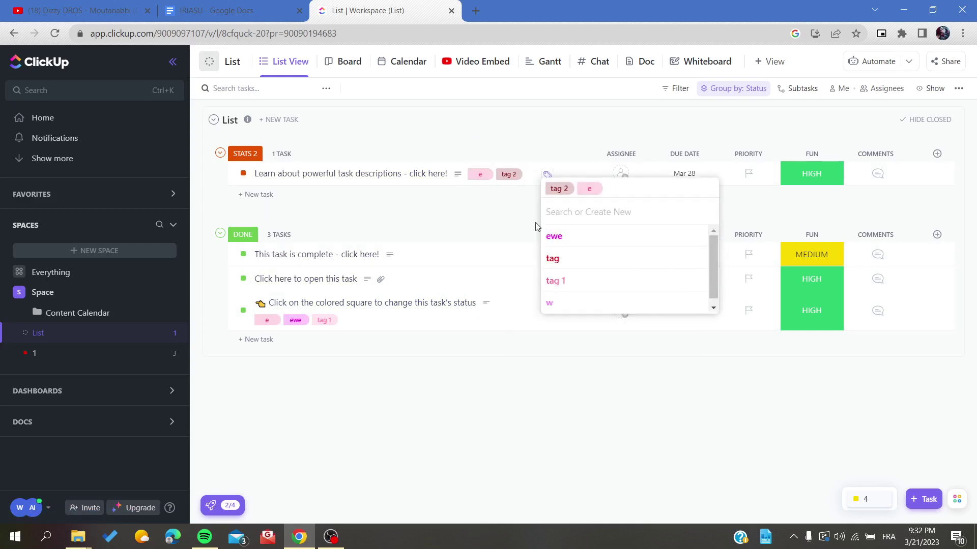
pyautogui.click(522, 130)
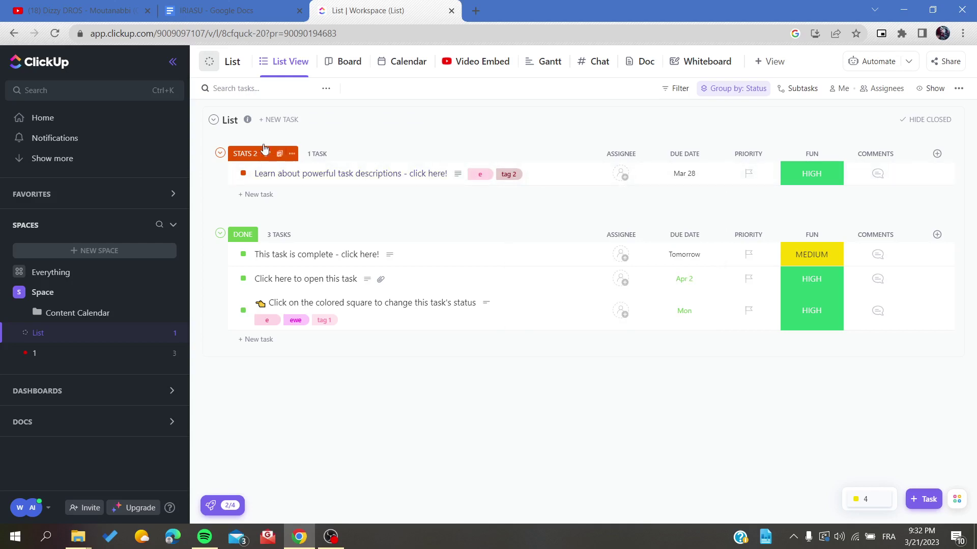